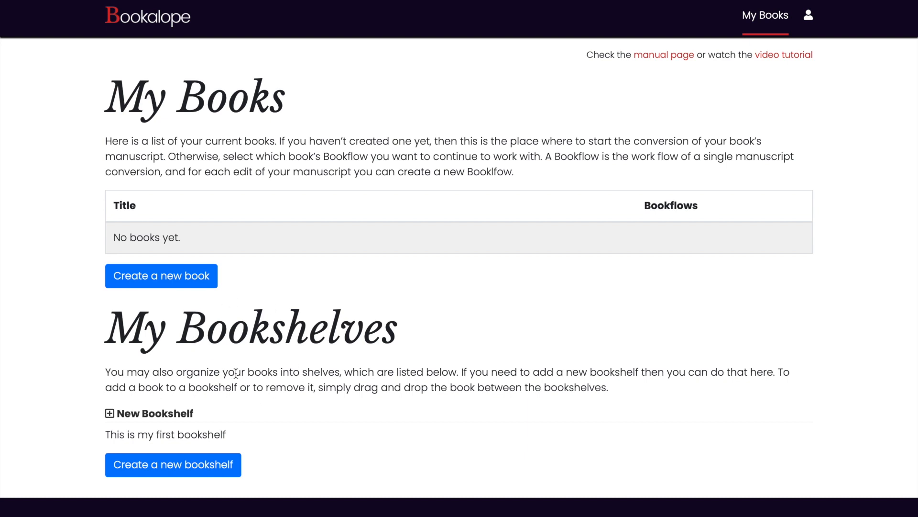
{"action": "left_click", "coordinate": [808, 15]}
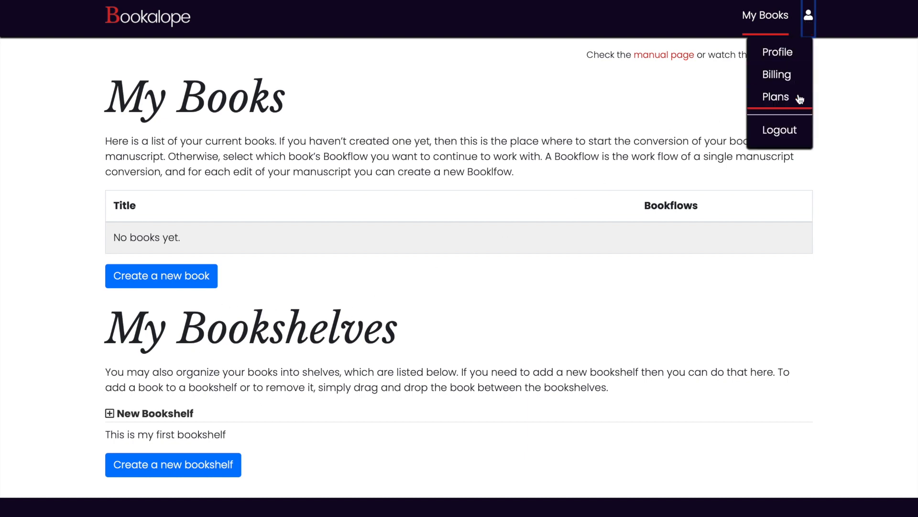
{"action": "left_click", "coordinate": [808, 20]}
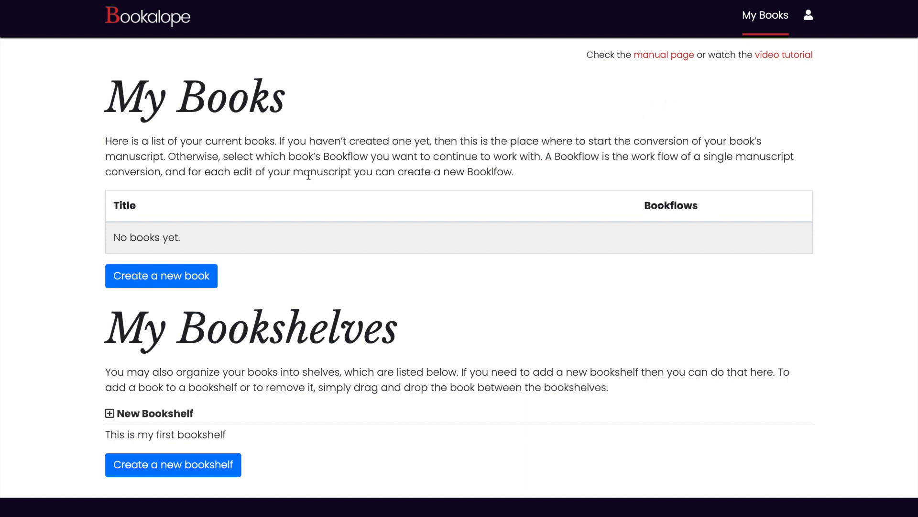
Create a new book named My Book with Bookflow 1 and no bookshelf, and upload Bookalope Example.docx as its manuscript.
{"action": "left_click", "coordinate": [181, 273]}
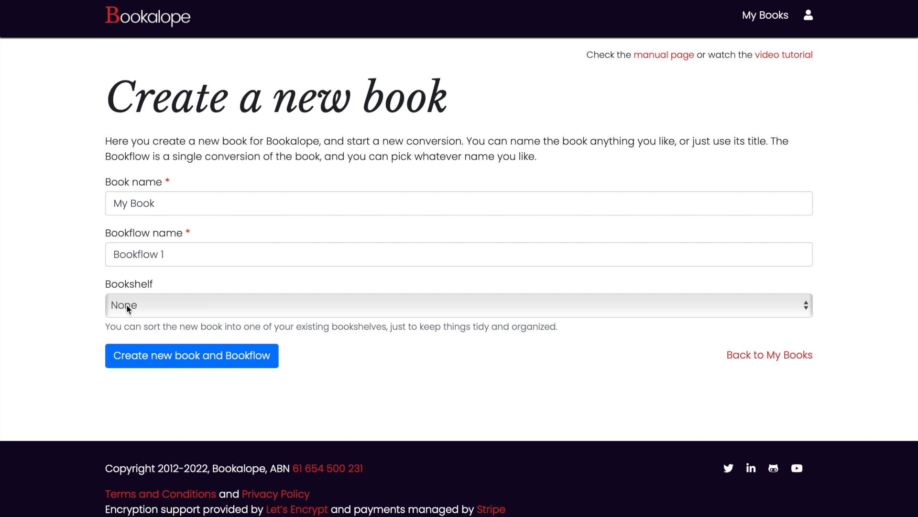
{"action": "left_click", "coordinate": [175, 362]}
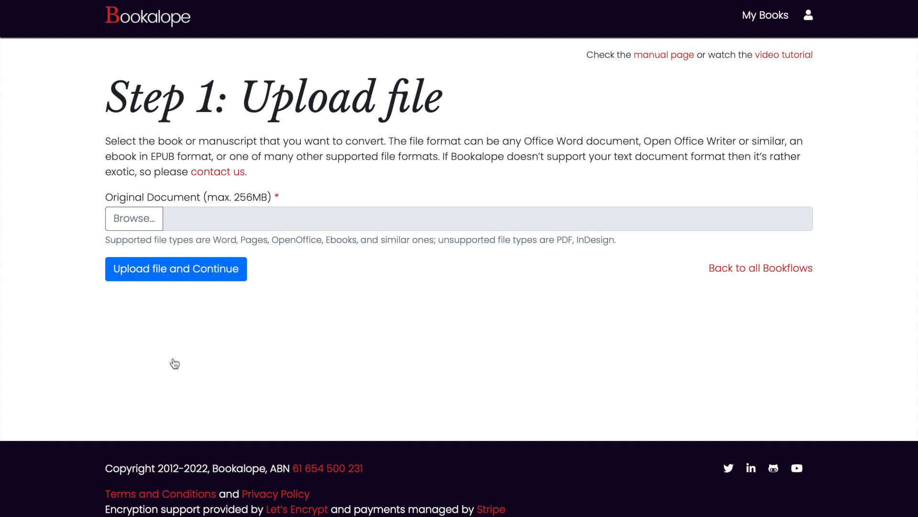
{"action": "left_click", "coordinate": [147, 220]}
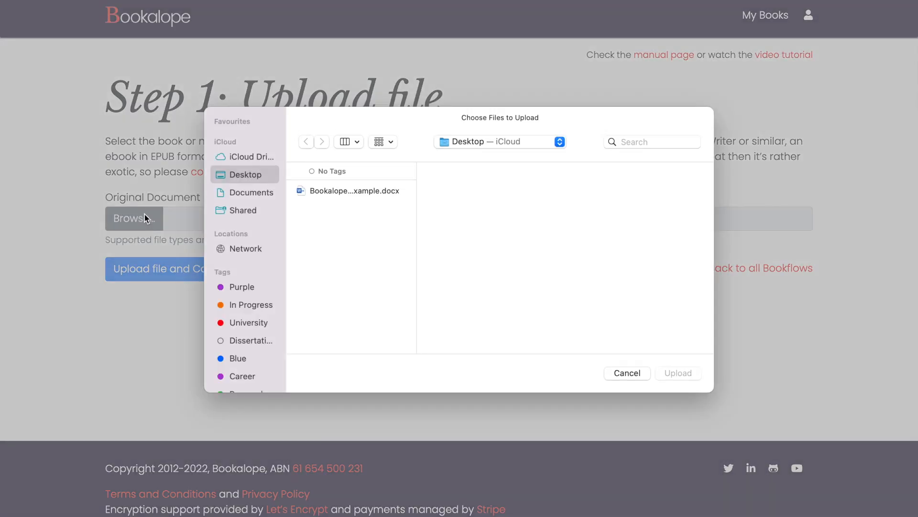
{"action": "left_click", "coordinate": [351, 190]}
{"action": "double_click", "coordinate": [351, 190]}
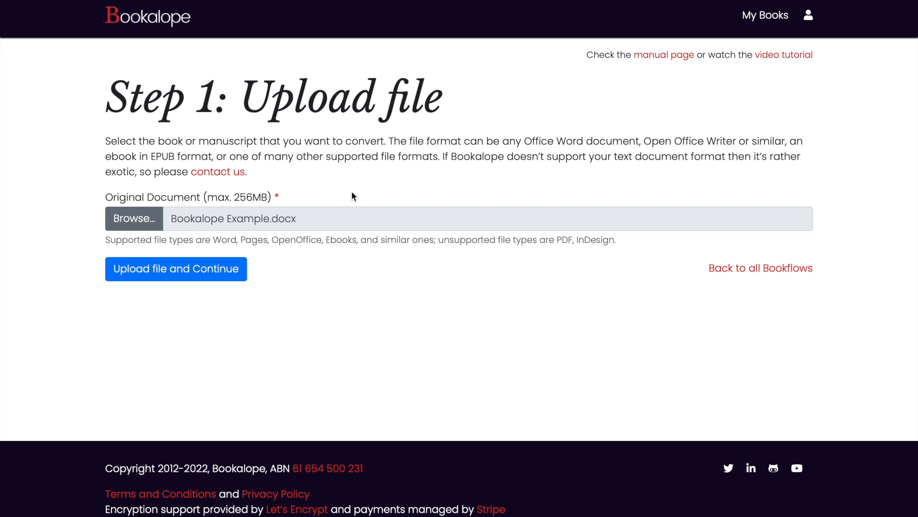
{"action": "left_click", "coordinate": [182, 273]}
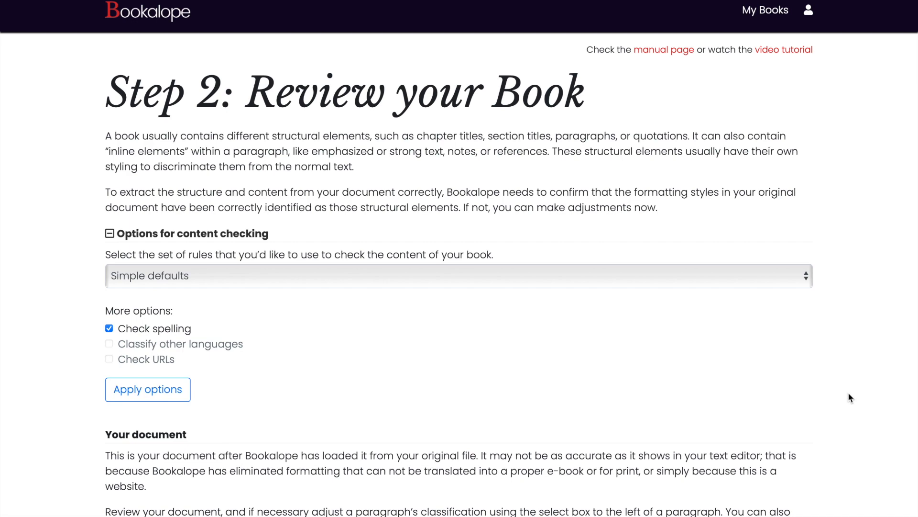
Preview the labeled document structure of the uploaded manuscript and return to its original styling.
{"action": "scroll", "coordinate": [848, 393], "scroll_direction": "down", "scroll_amount": 10}
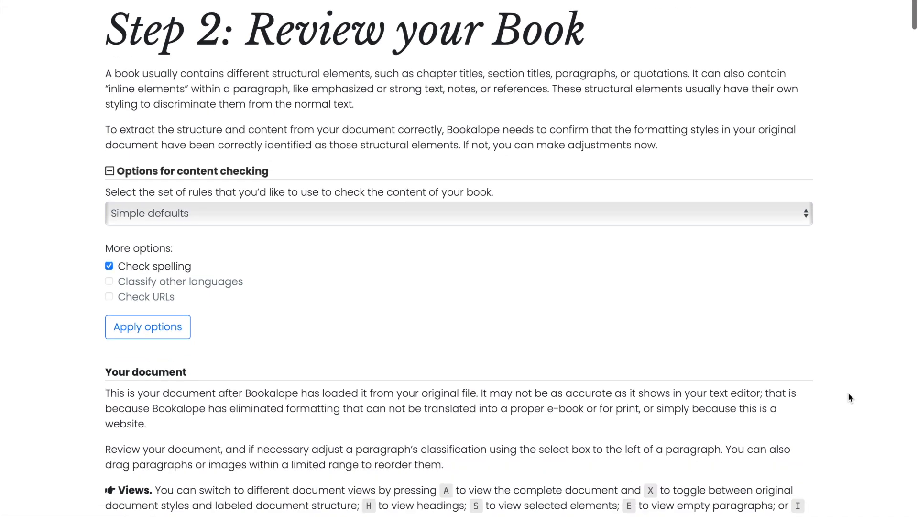
{"action": "scroll", "coordinate": [849, 397], "scroll_direction": "down", "scroll_amount": 3}
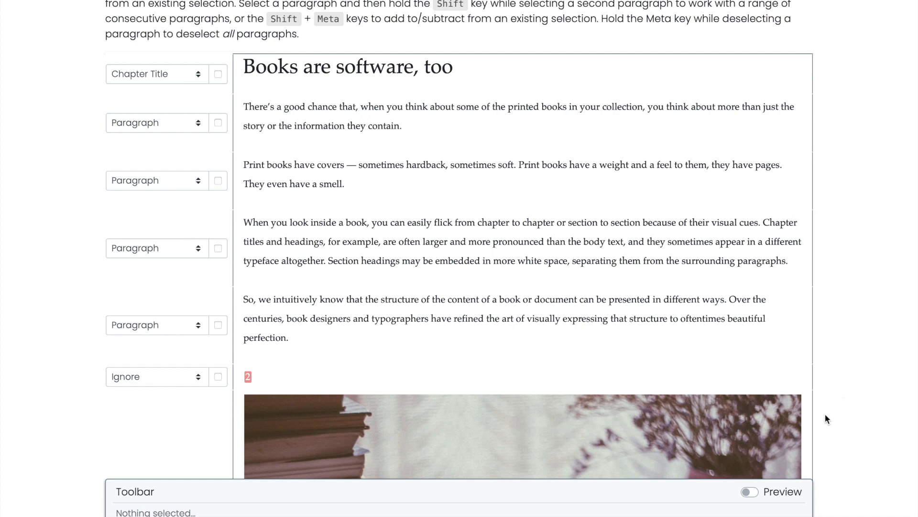
{"action": "mouse_move", "coordinate": [790, 456]}
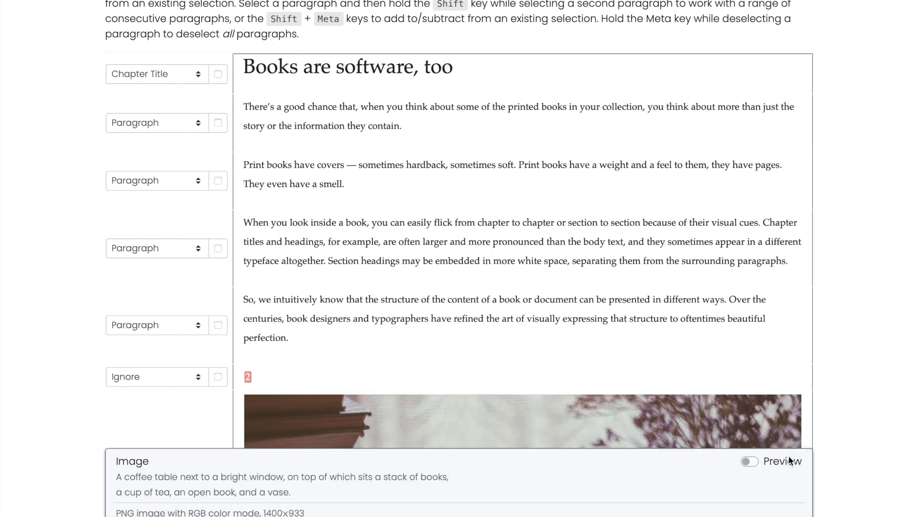
{"action": "left_click", "coordinate": [750, 461]}
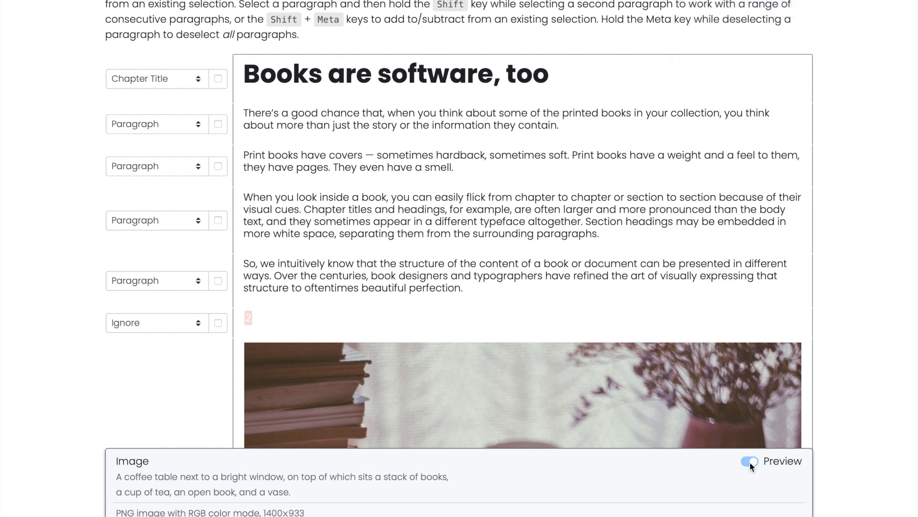
{"action": "left_click", "coordinate": [750, 461]}
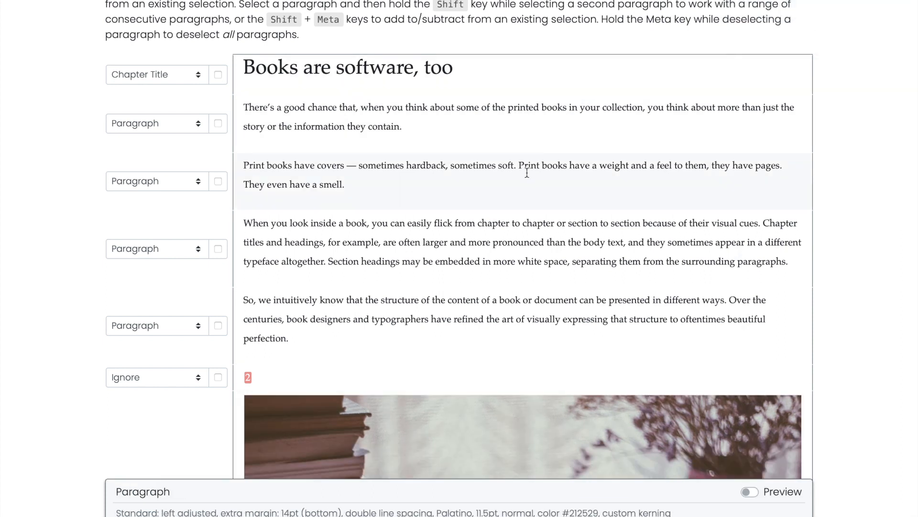
Examine the chapter kinds and element classifications available for the title "Books are software, too", keeping it a normal Chapter Title.
{"action": "left_click", "coordinate": [218, 75]}
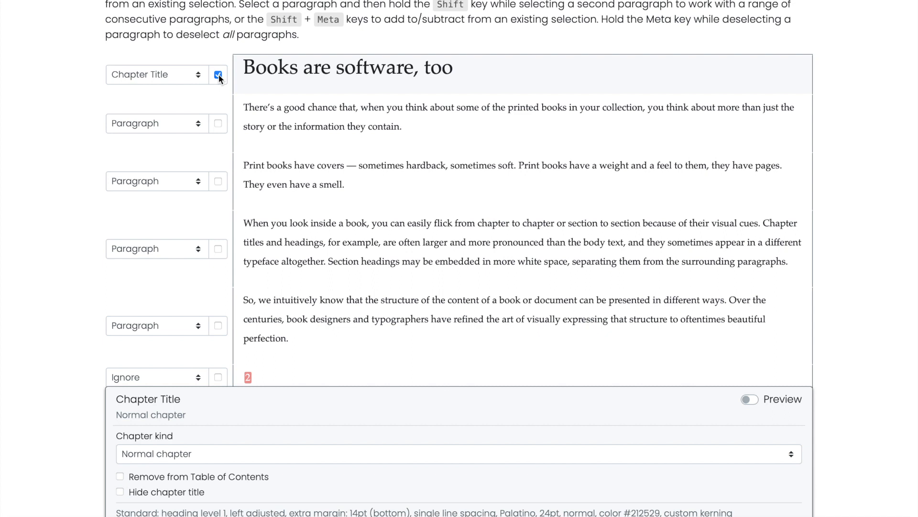
{"action": "left_click", "coordinate": [179, 449]}
{"action": "left_click", "coordinate": [180, 452]}
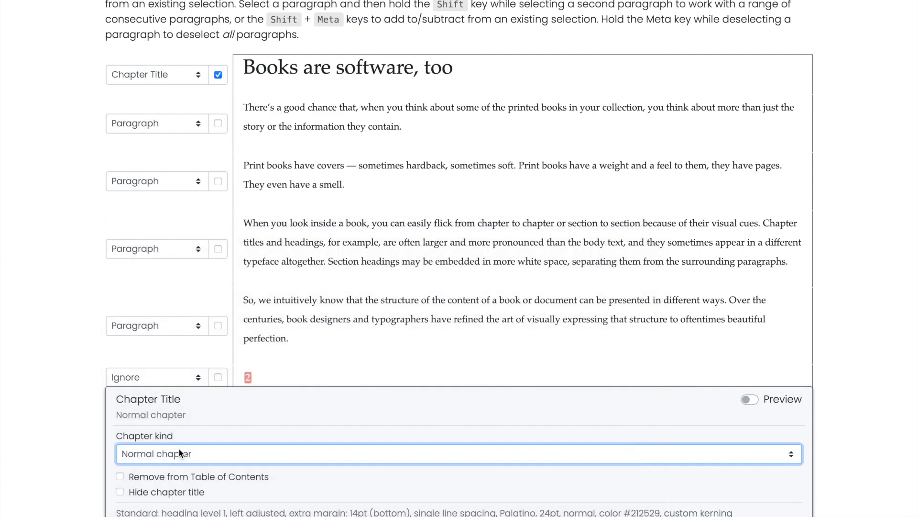
{"action": "left_click", "coordinate": [218, 75]}
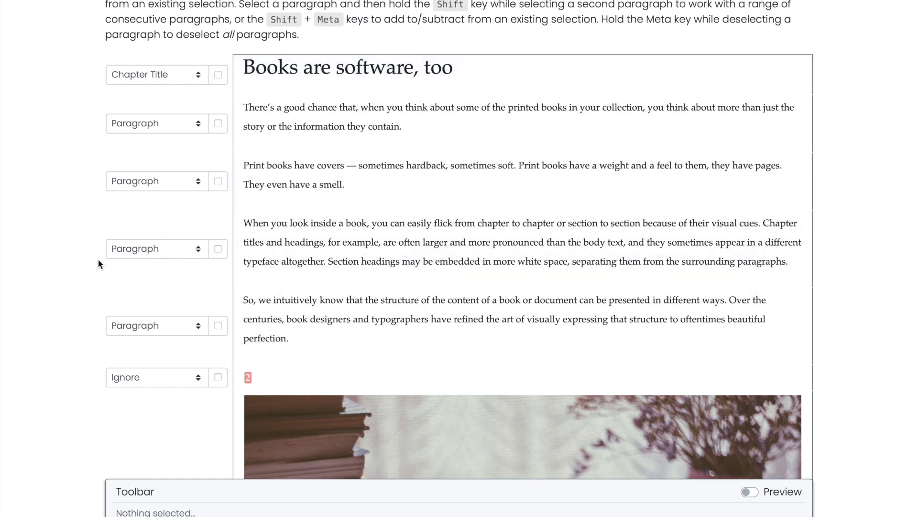
{"action": "left_click", "coordinate": [168, 78]}
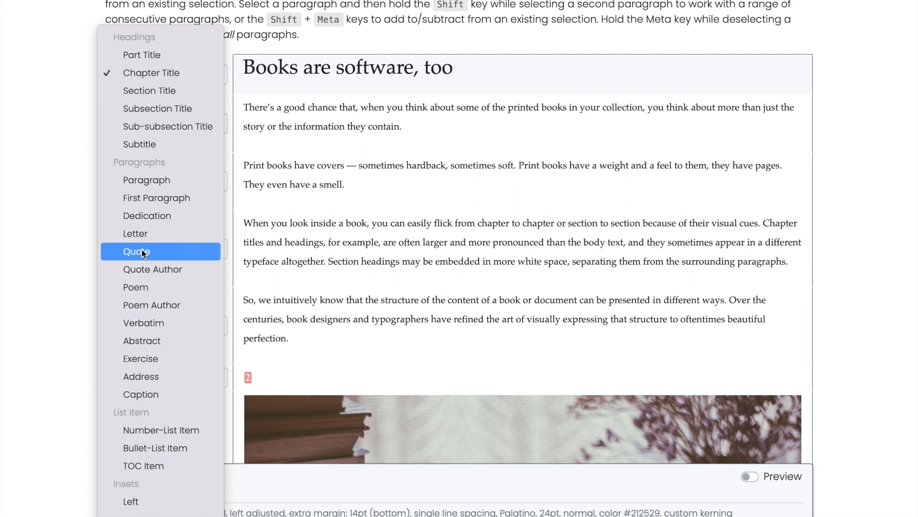
{"action": "left_click", "coordinate": [170, 73]}
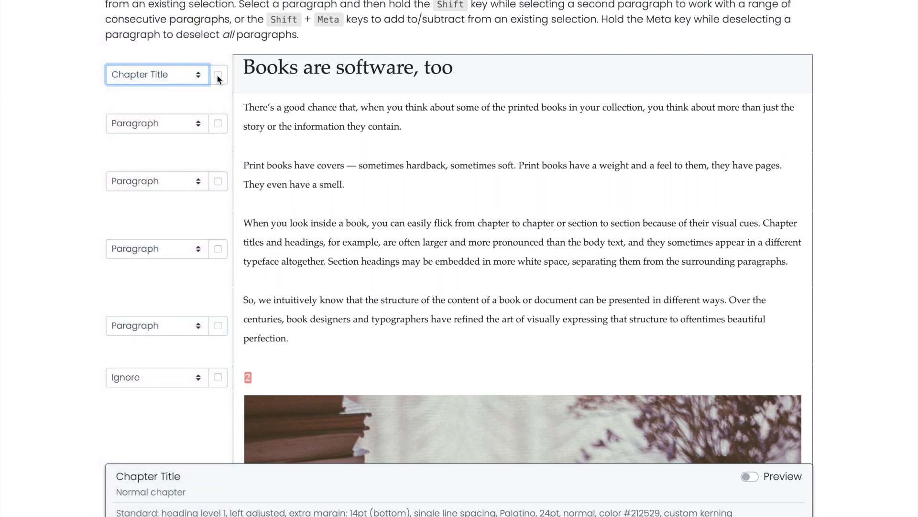
View only the selected chapter title and first paragraph, then restore the complete document view and clear the selection.
{"action": "left_click", "coordinate": [218, 75]}
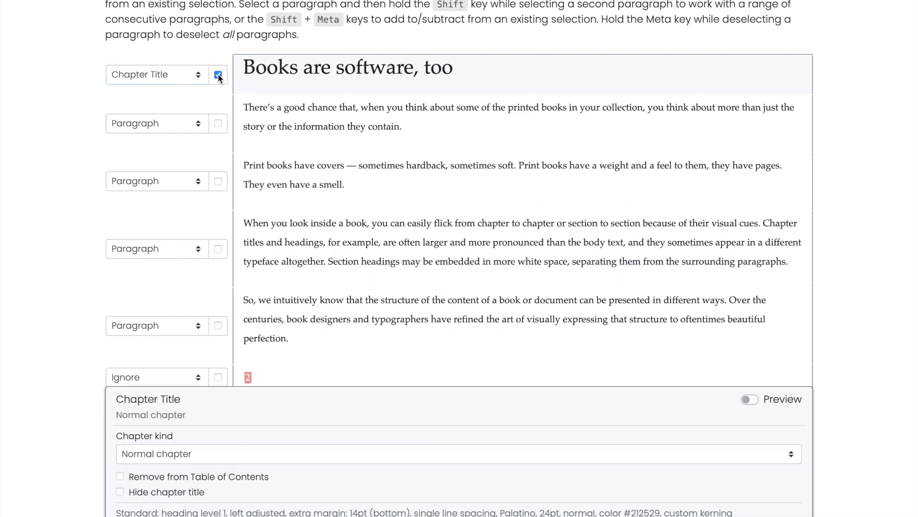
{"action": "left_click", "coordinate": [217, 124]}
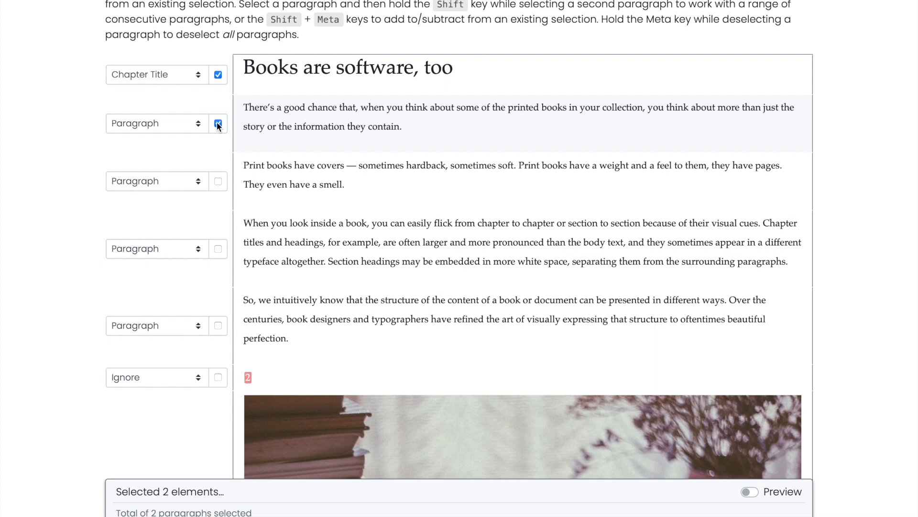
{"action": "key", "text": "s"}
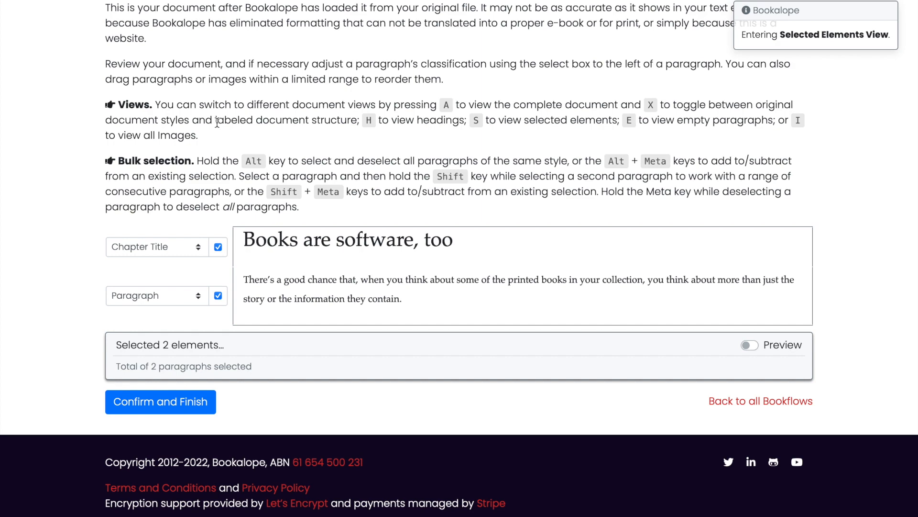
{"action": "key", "text": "a"}
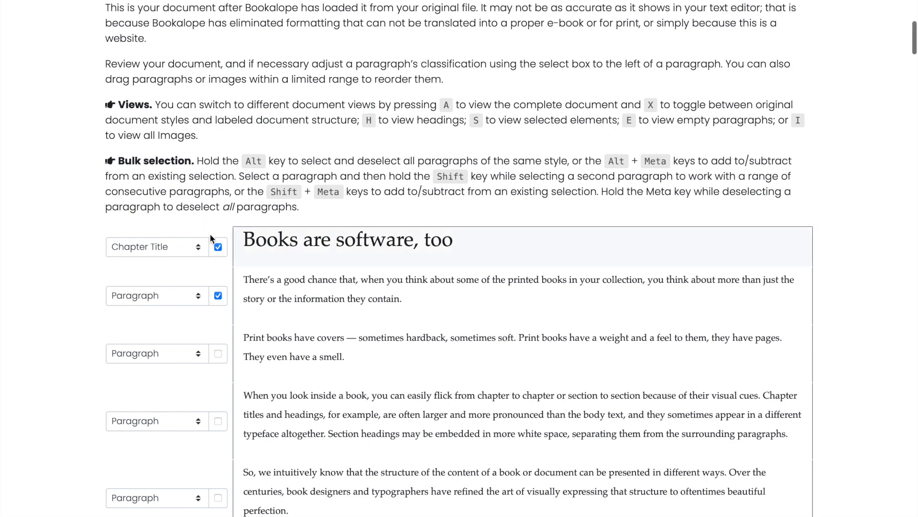
{"action": "scroll", "coordinate": [210, 234], "scroll_direction": "down", "scroll_amount": 3}
{"action": "scroll", "coordinate": [210, 234], "scroll_direction": "down", "scroll_amount": 1}
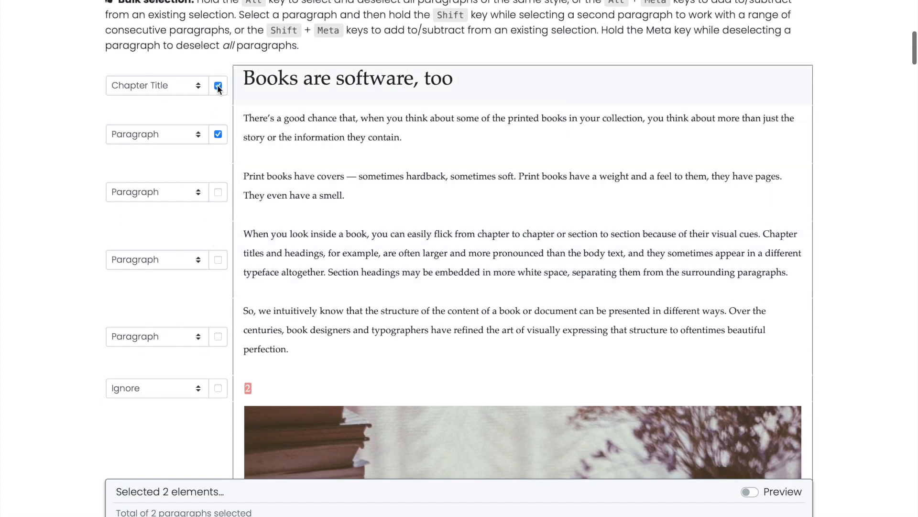
{"action": "left_click", "coordinate": [218, 86]}
{"action": "left_click", "coordinate": [219, 135]}
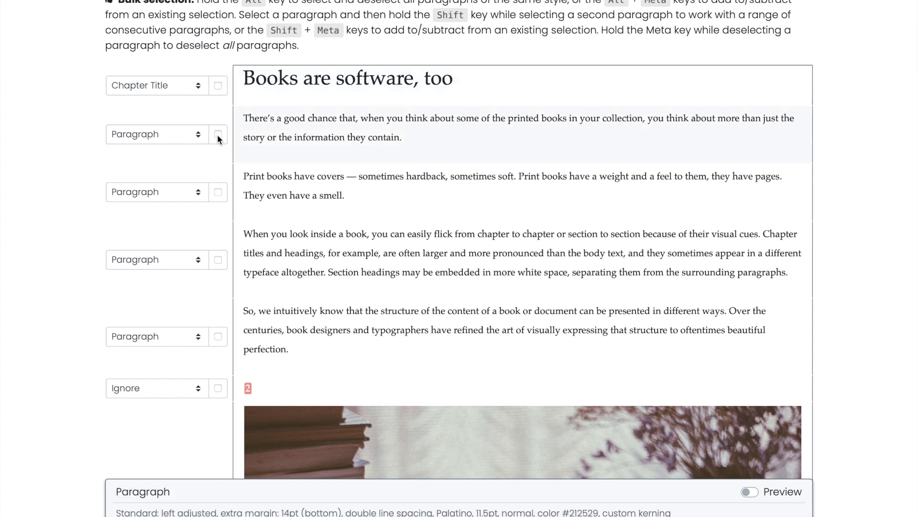
{"action": "left_click", "coordinate": [417, 137]}
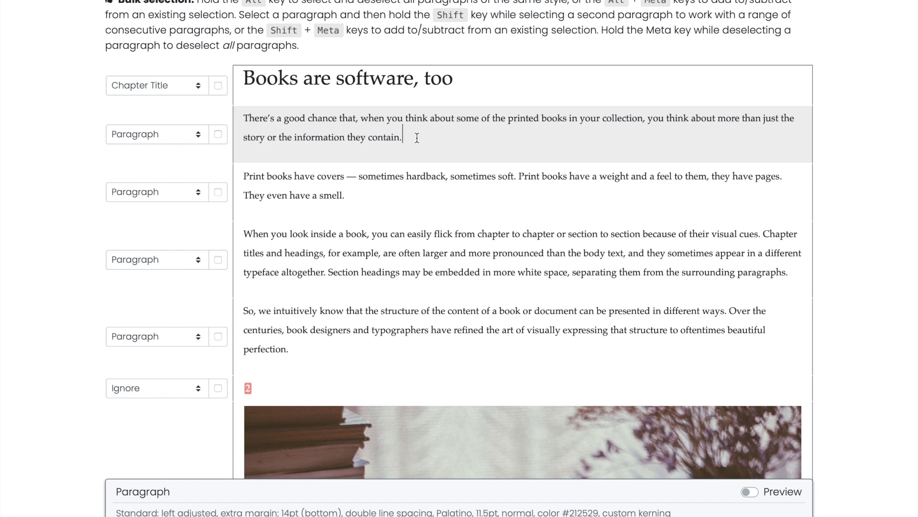
{"action": "scroll", "coordinate": [417, 138], "scroll_direction": "up", "scroll_amount": 1}
{"action": "scroll", "coordinate": [417, 138], "scroll_direction": "up", "scroll_amount": 5}
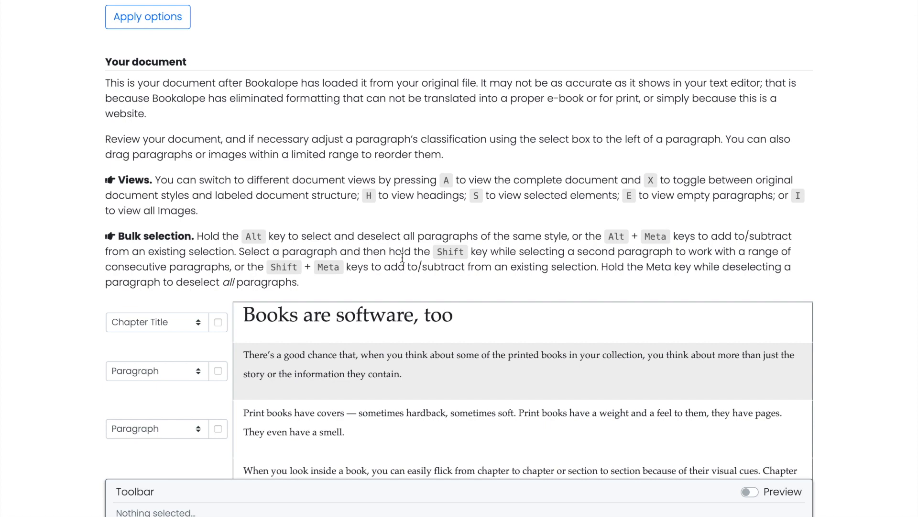
Review the manuscript through to its end and confirm its structure to finish the review stage.
{"action": "scroll", "coordinate": [403, 257], "scroll_direction": "down", "scroll_amount": 7}
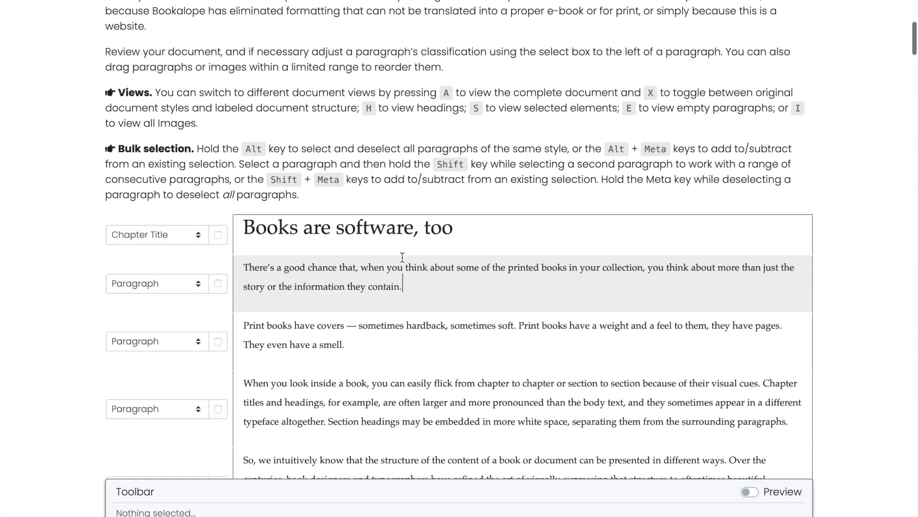
{"action": "scroll", "coordinate": [171, 383], "scroll_direction": "down", "scroll_amount": 2}
{"action": "scroll", "coordinate": [169, 388], "scroll_direction": "down", "scroll_amount": 15}
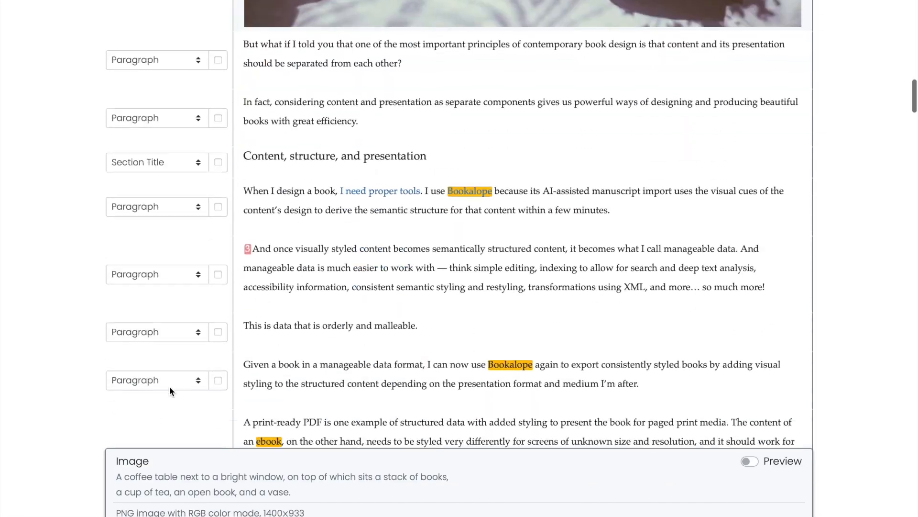
{"action": "scroll", "coordinate": [169, 386], "scroll_direction": "down", "scroll_amount": 15}
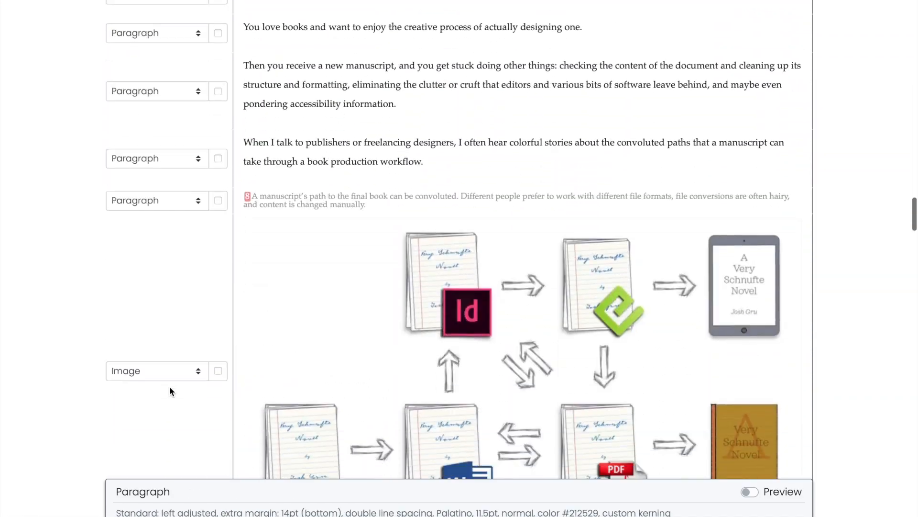
{"action": "scroll", "coordinate": [169, 386], "scroll_direction": "down", "scroll_amount": 15}
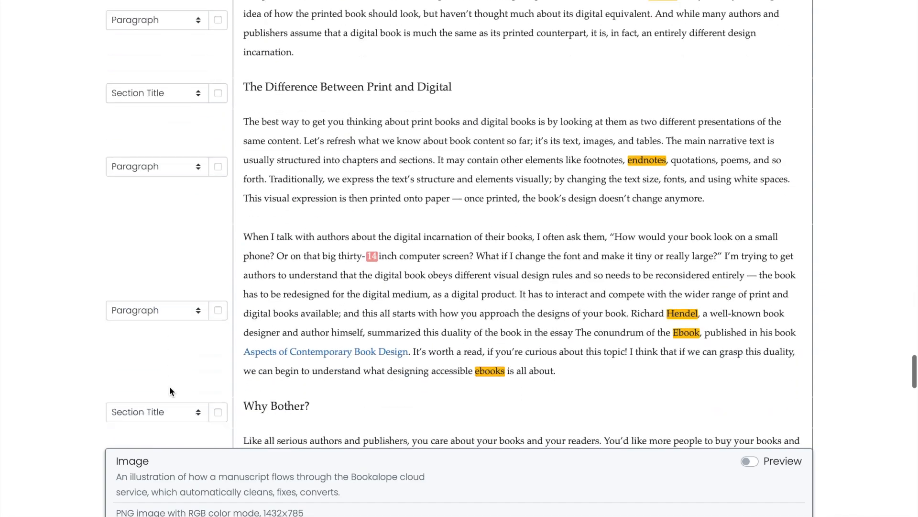
{"action": "scroll", "coordinate": [169, 386], "scroll_direction": "down", "scroll_amount": 3}
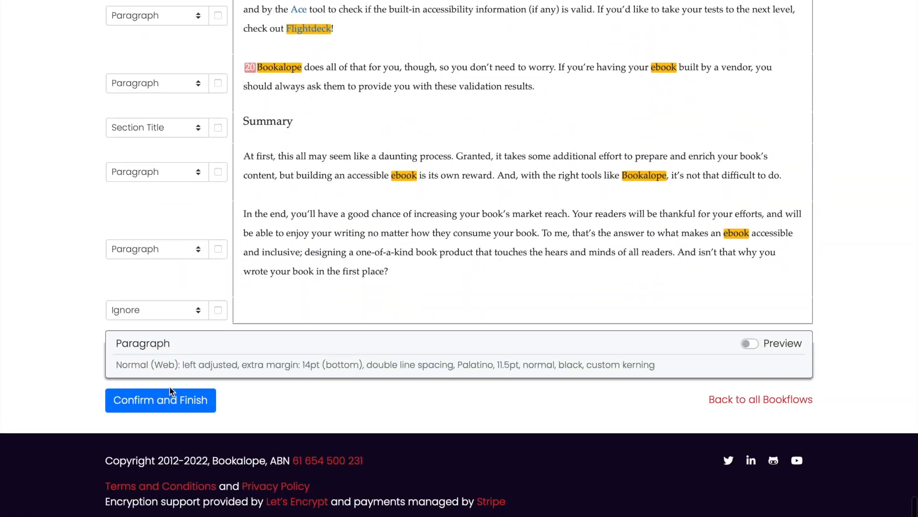
{"action": "left_click", "coordinate": [168, 399]}
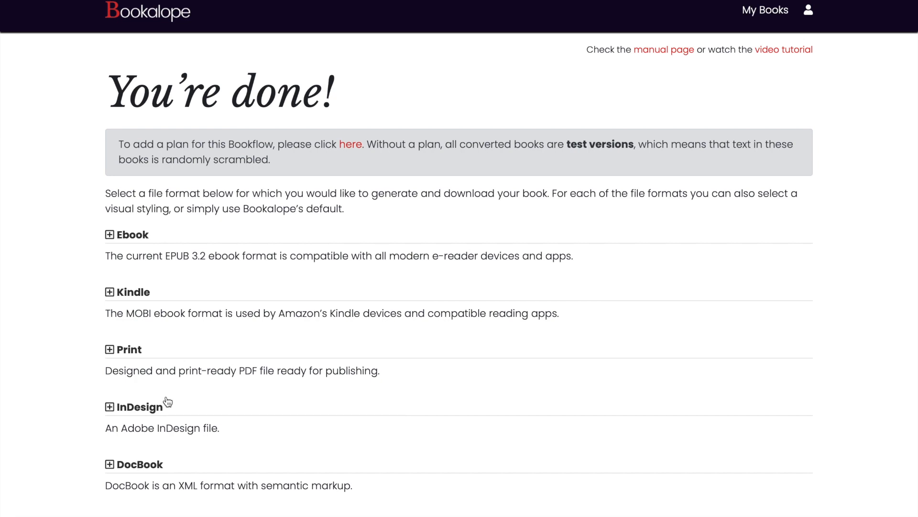
Show the conversion options for the Ebook format and keep the Default styling.
{"action": "left_click", "coordinate": [146, 240]}
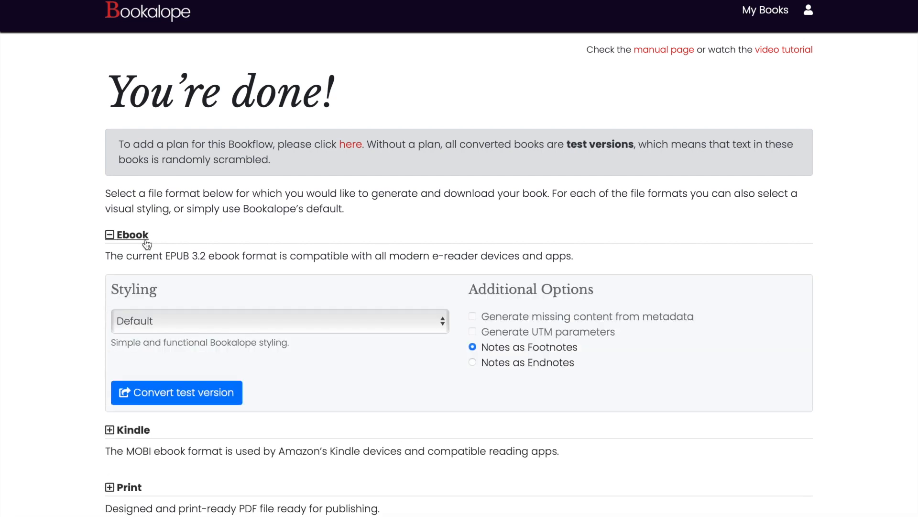
{"action": "left_click", "coordinate": [262, 322]}
{"action": "left_click", "coordinate": [261, 317]}
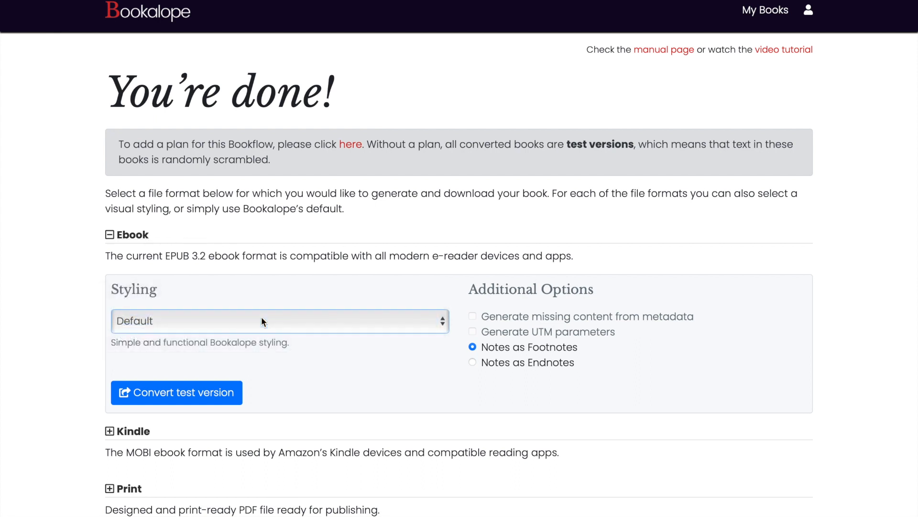